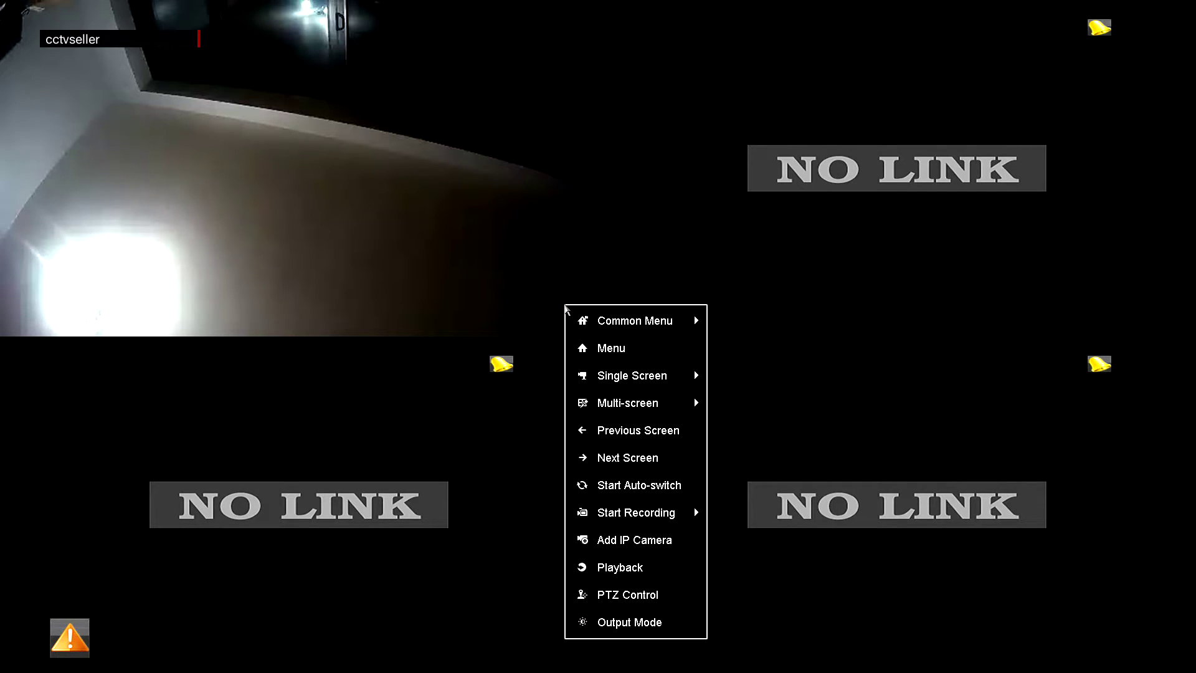
# - Open the recorder's main menu and unlock it with the admin pattern
pyautogui.click(597, 359)
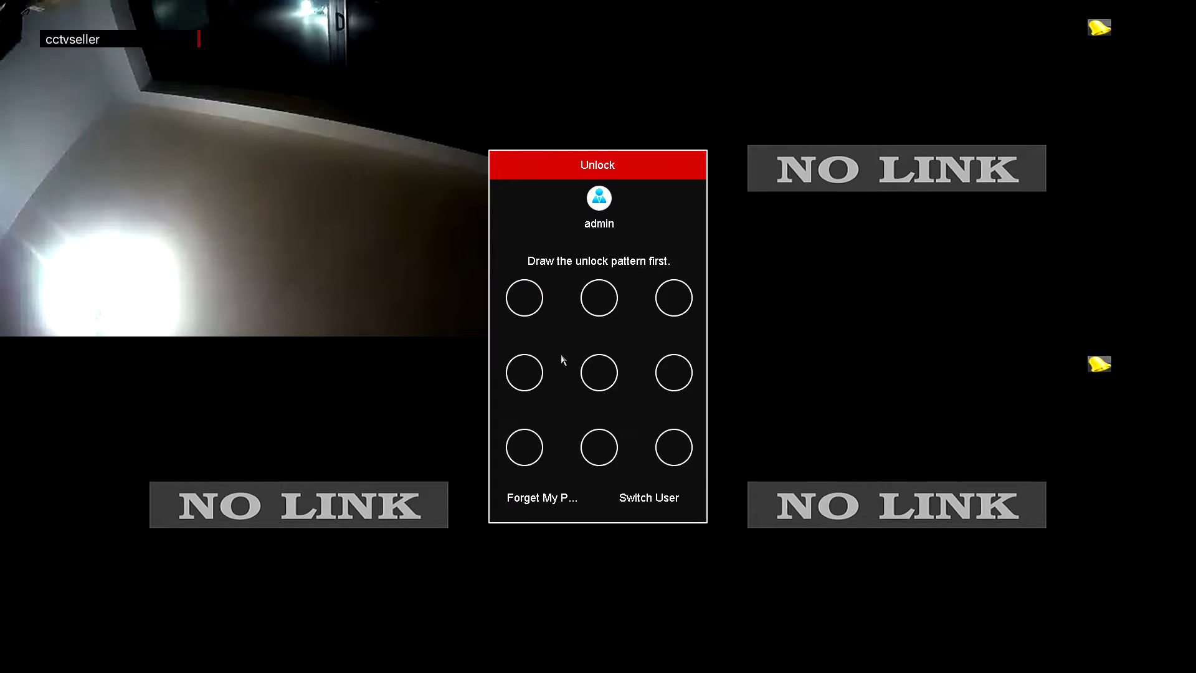
pyautogui.moveTo(526, 299)
pyautogui.mouseDown()
pyautogui.moveTo(526, 414)
pyautogui.moveTo(551, 461)
pyautogui.moveTo(674, 448)
pyautogui.mouseUp()
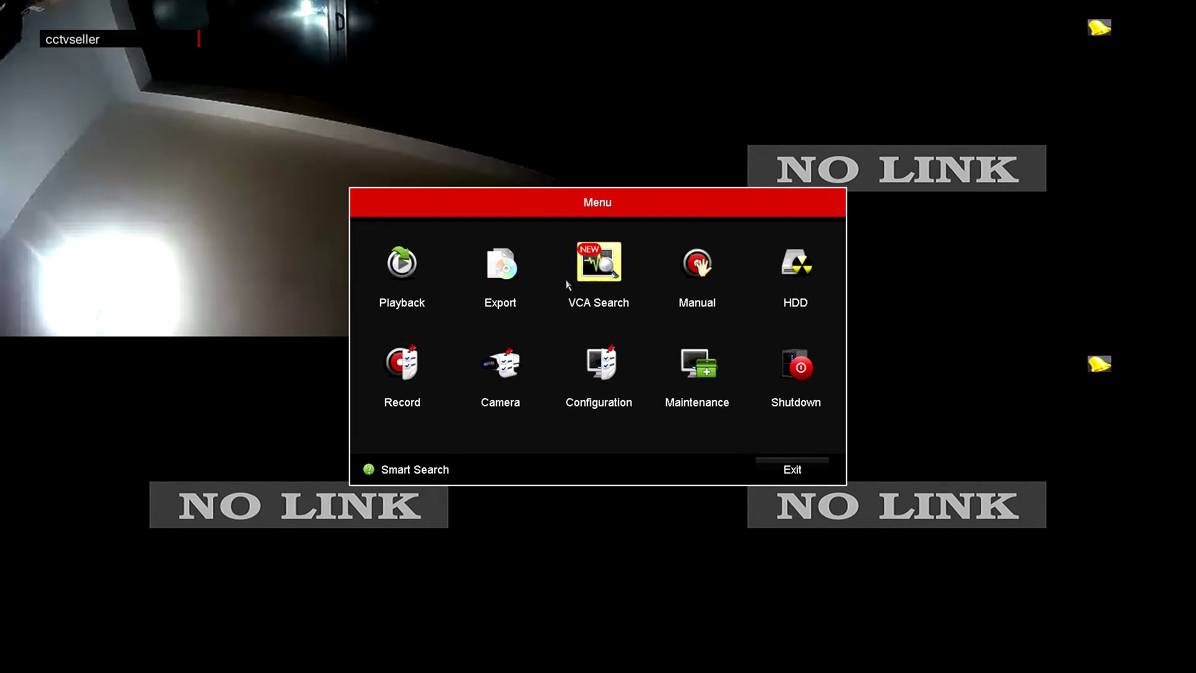
# - Go to the HDD information page and tick drive 1 (931.52GB)
pyautogui.click(786, 284)
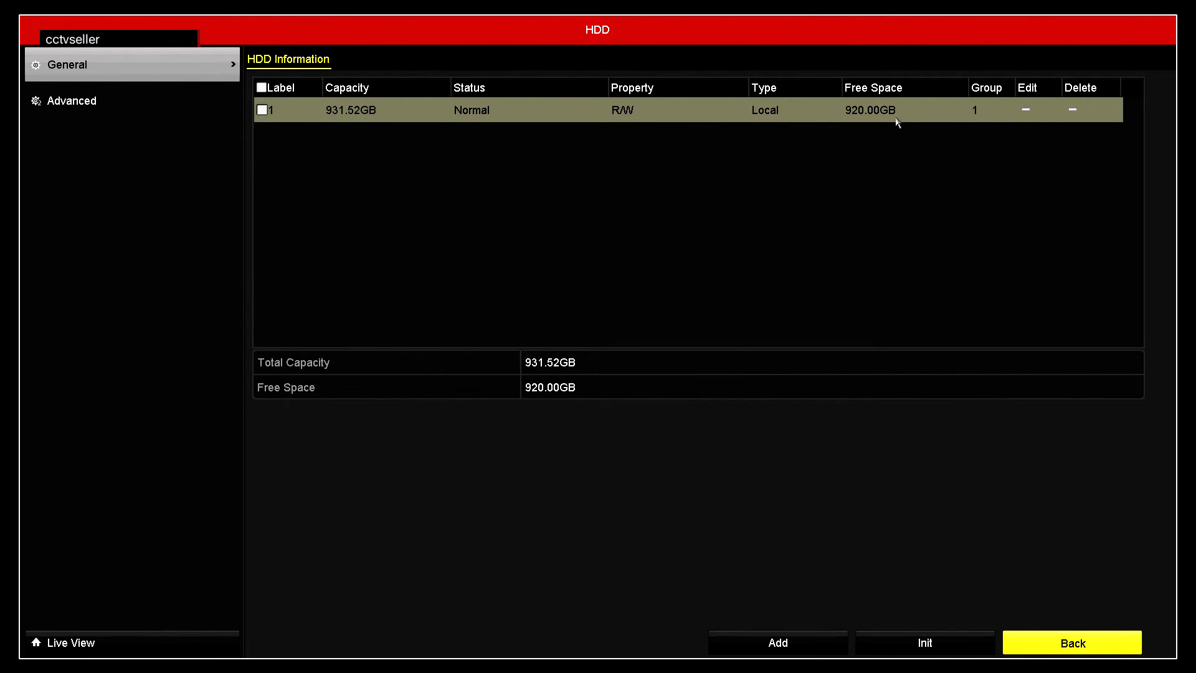
pyautogui.click(266, 112)
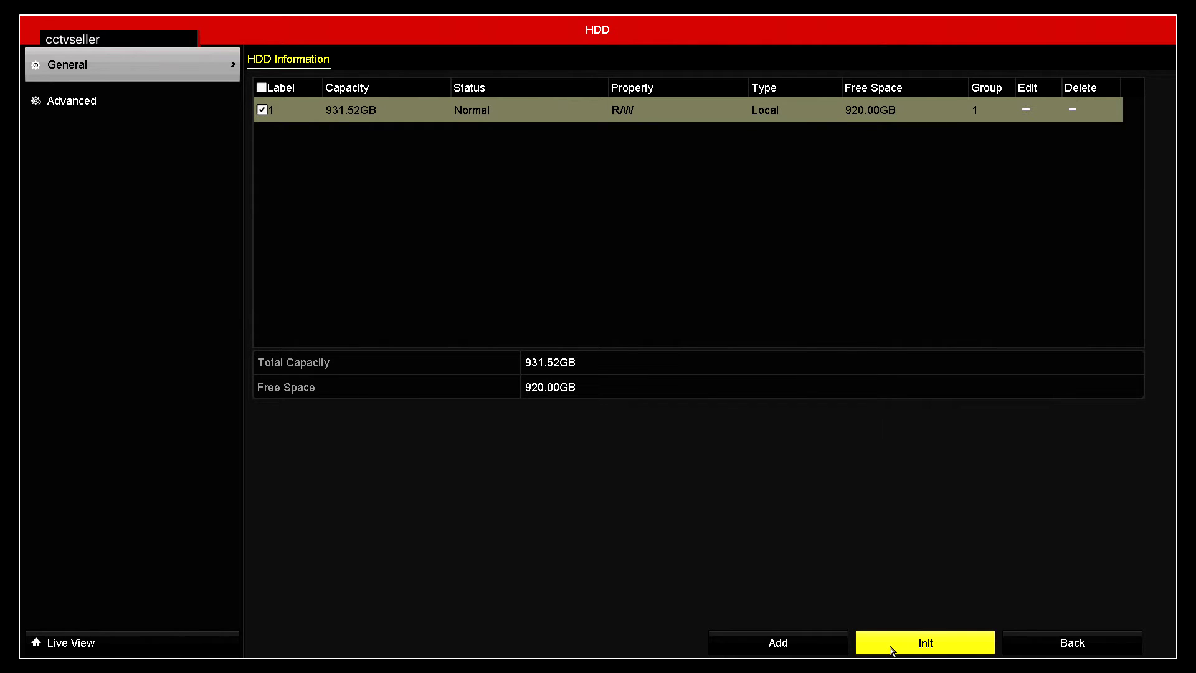
# - Initialize the ticked 931.52GB drive, confirming the erase-all-data warning
pyautogui.click(945, 643)
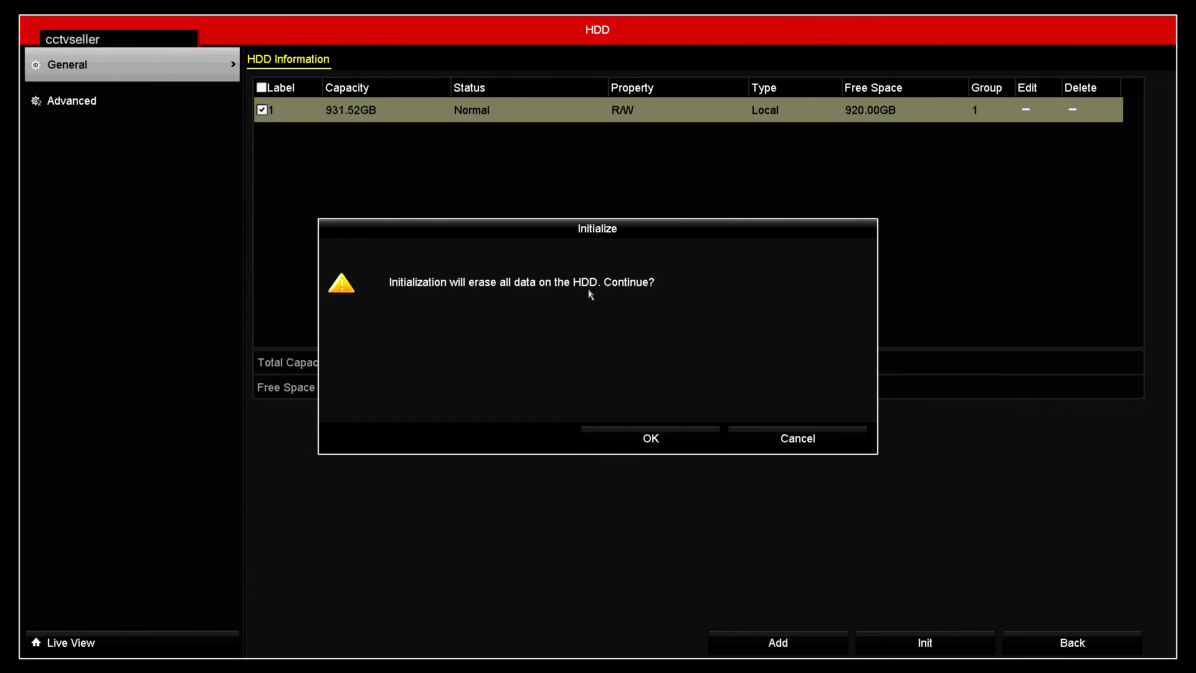
pyautogui.click(657, 445)
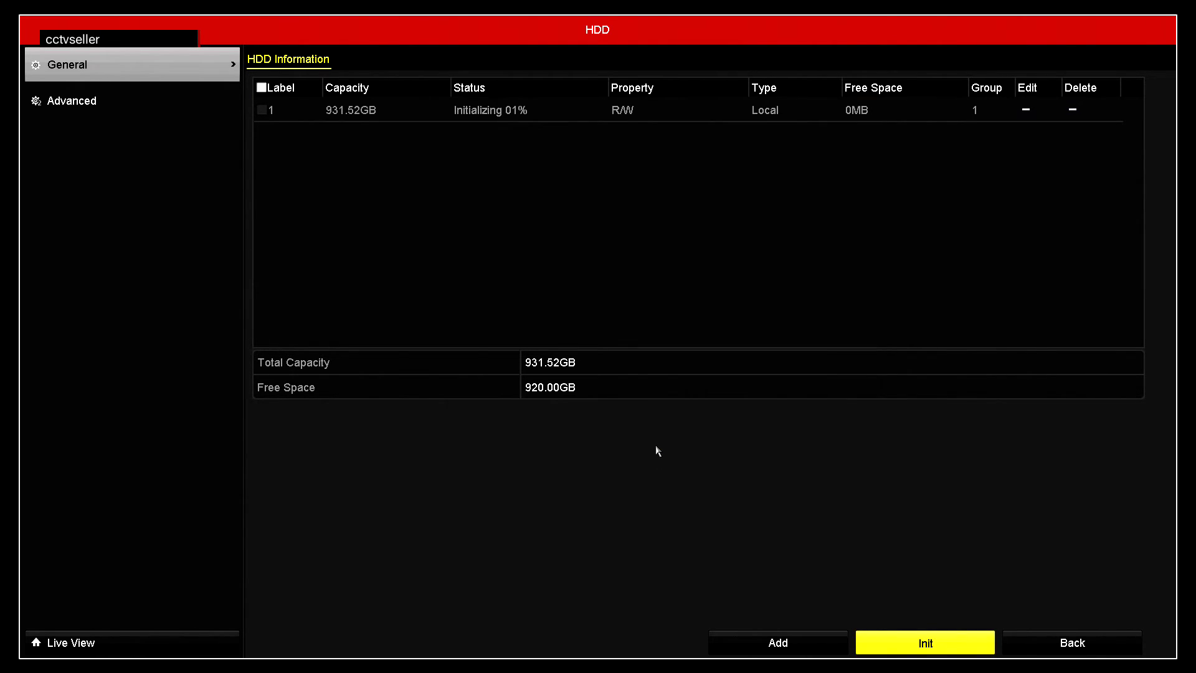